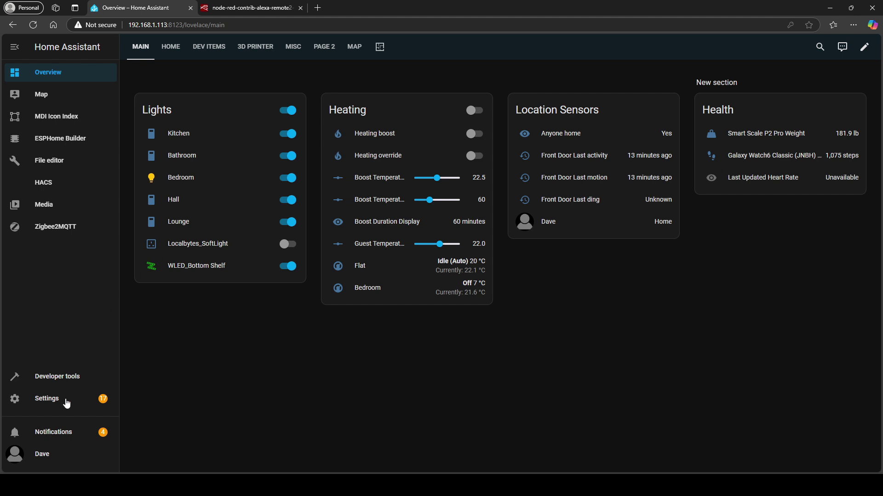
- Search the Add-on Store for 'node-red' and open the Node-RED add-on page
left_click(66, 403)
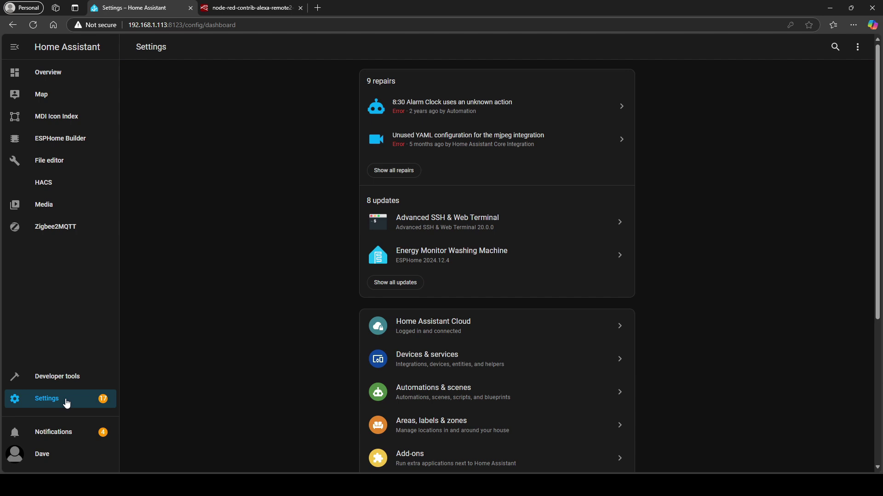
scroll(442, 336, "down", 1)
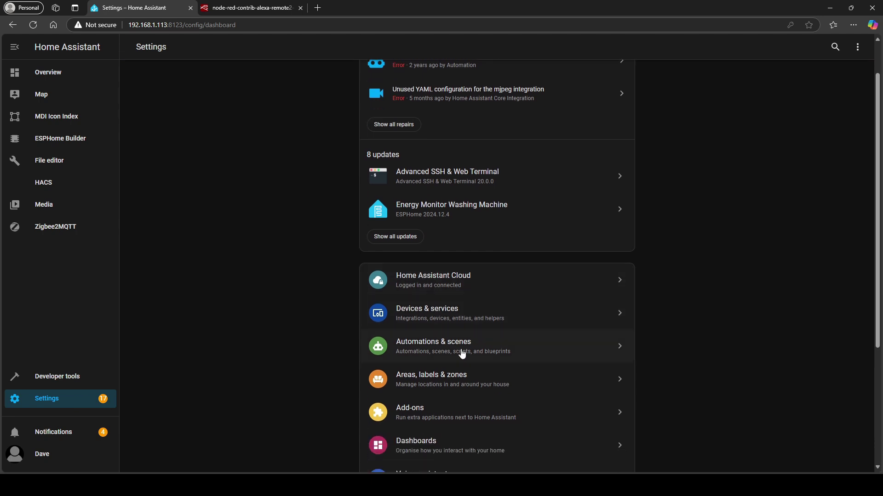
left_click(437, 413)
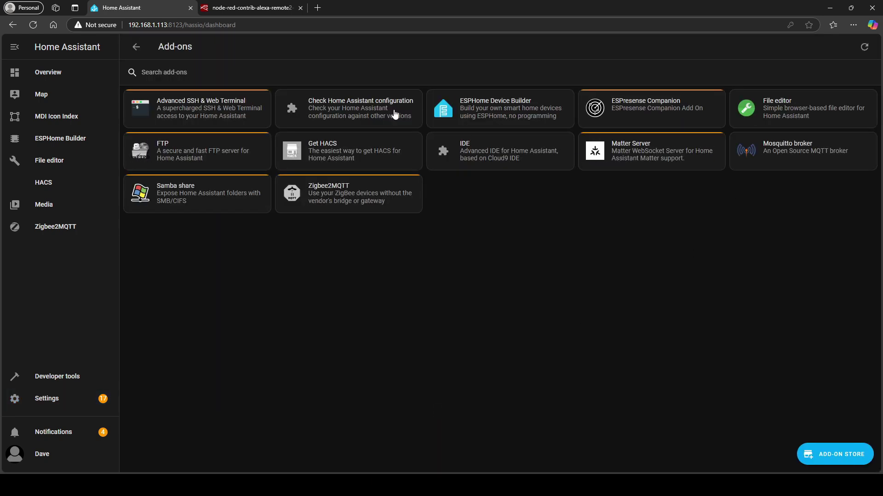
left_click(845, 461)
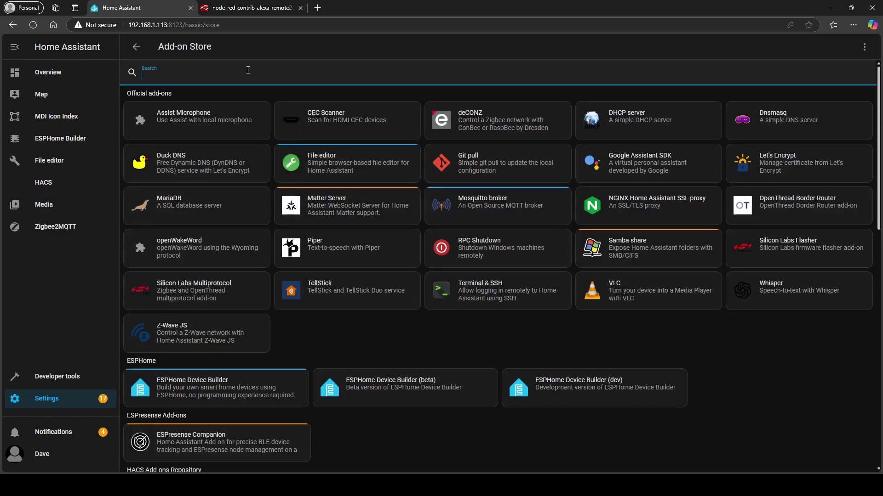
type("node-red")
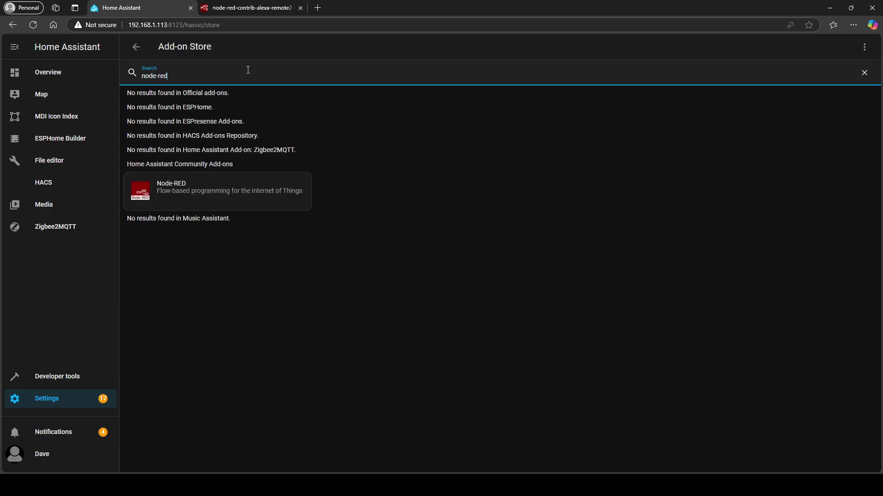
left_click(188, 190)
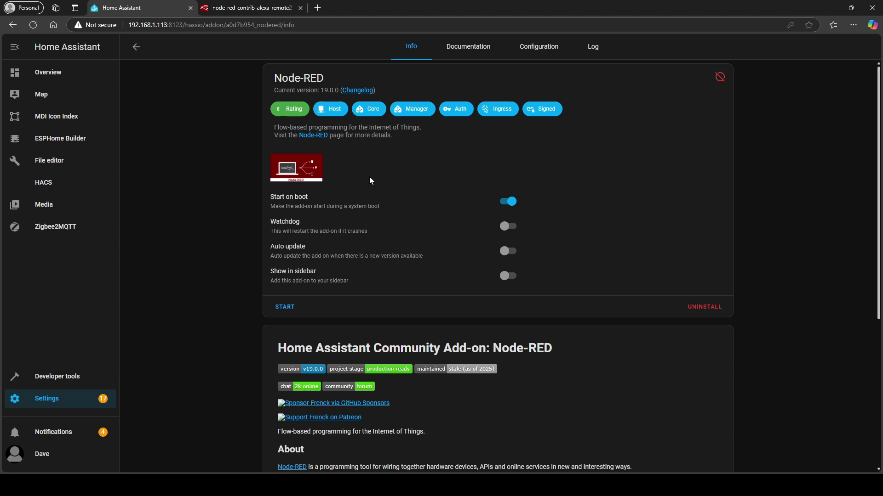
- Turn on Watchdog and Show in sidebar for Node-RED, then review its Configuration
left_click(509, 227)
left_click(512, 280)
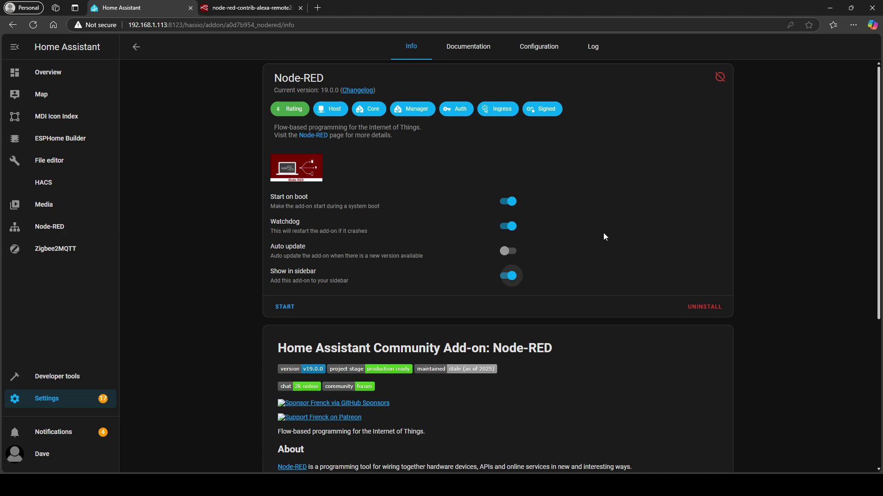
left_click(533, 52)
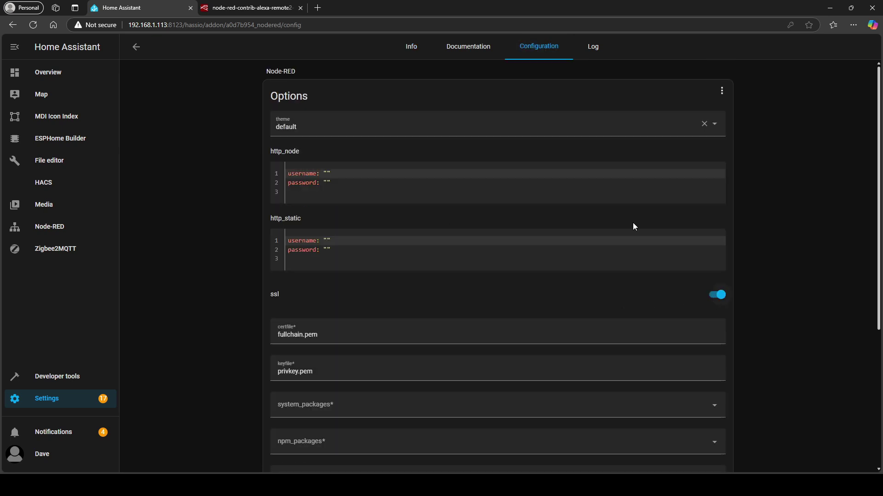
- Start the Node-RED add-on and check its log, which shows SSL certificate errors
left_click(413, 48)
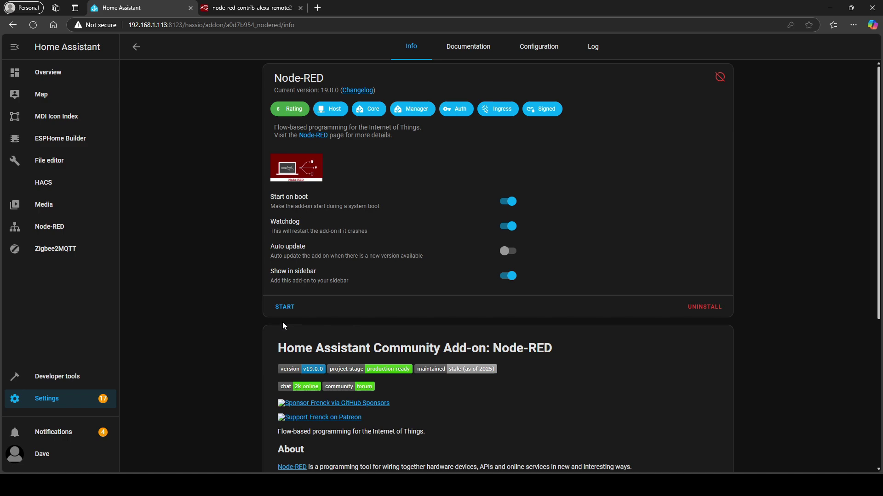
left_click(285, 307)
left_click(592, 48)
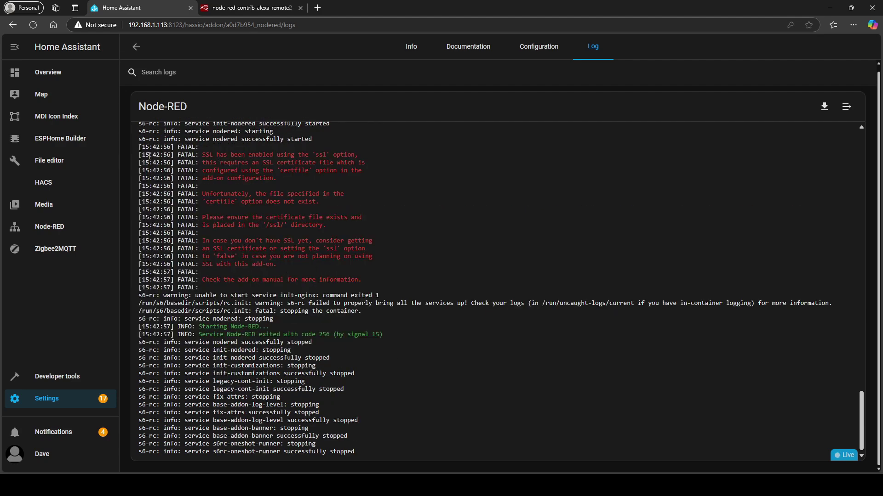
- Highlight the SSL fatal error lines in the Node-RED log
left_click_drag(146, 156, 374, 157)
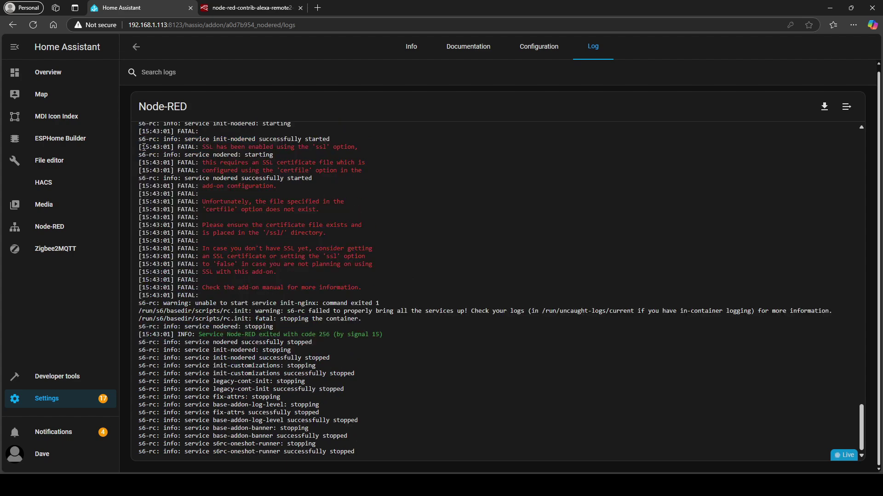
left_click_drag(144, 147, 360, 150)
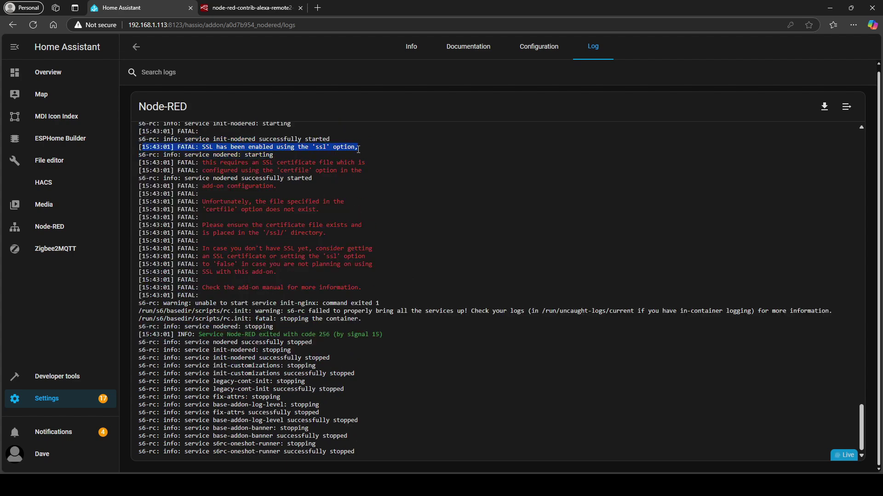
left_click(414, 49)
- Switch ssl off in the Node-RED configuration and save it
left_click(536, 51)
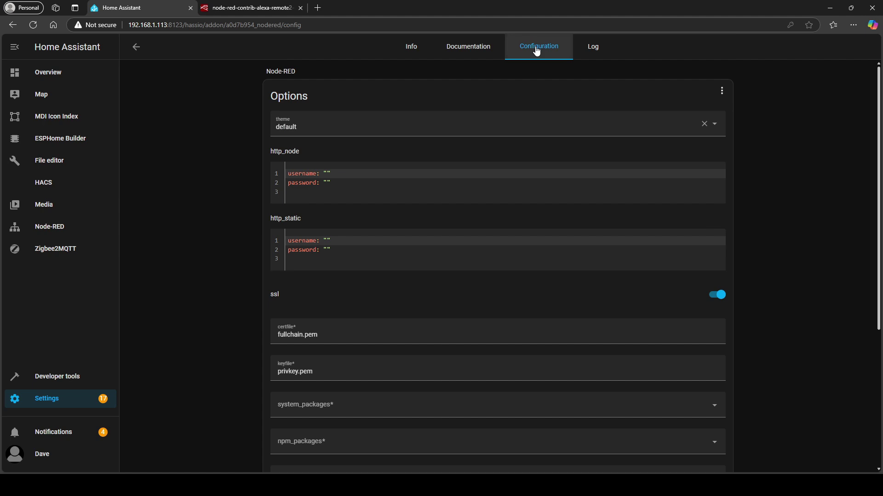
left_click(717, 296)
scroll(717, 297, "down", 4)
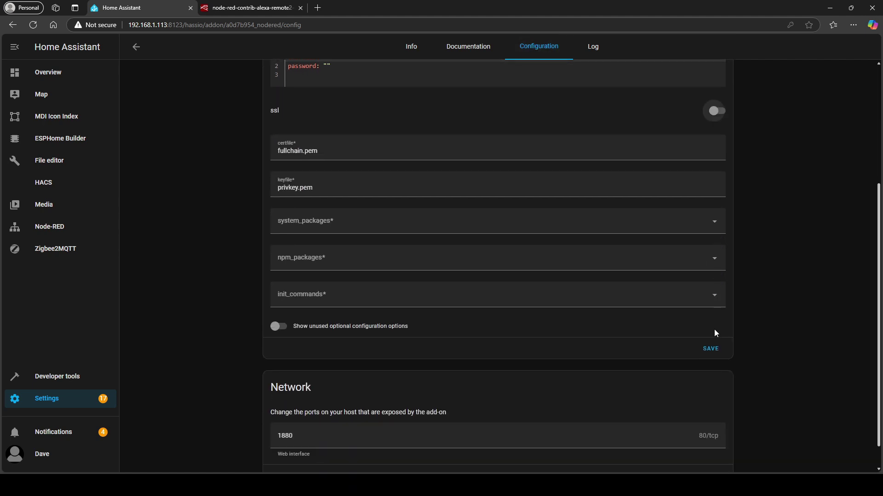
left_click(715, 351)
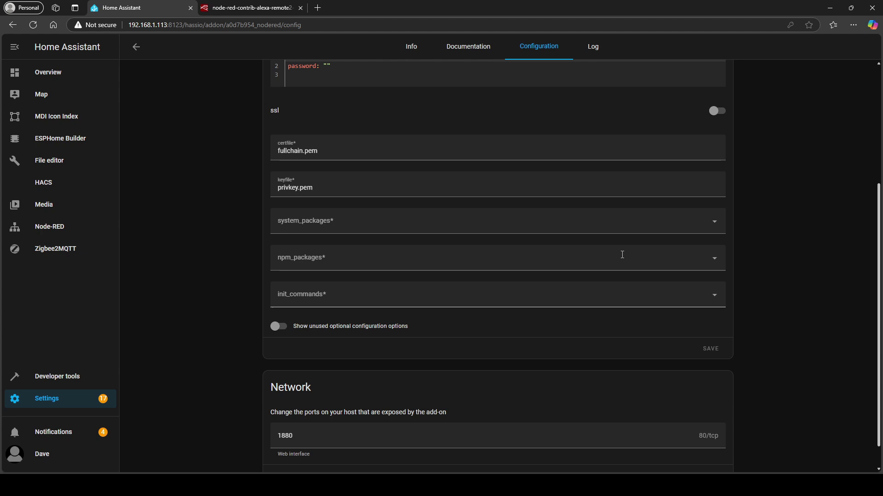
left_click(411, 48)
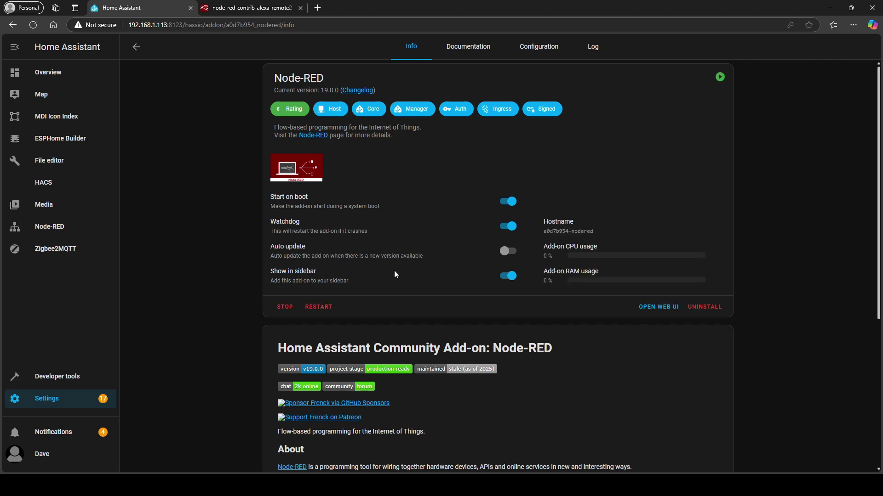
- Load the Node-RED 4.0 editor through the add-on's web UI link
left_click(657, 309)
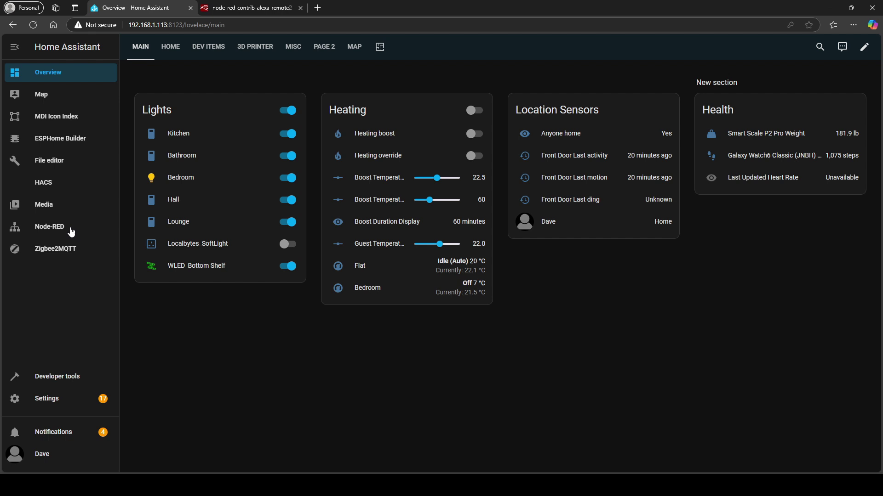
- Install the node-red-contrib-alexa-remote2-v2 module through Manage palette
left_click(70, 230)
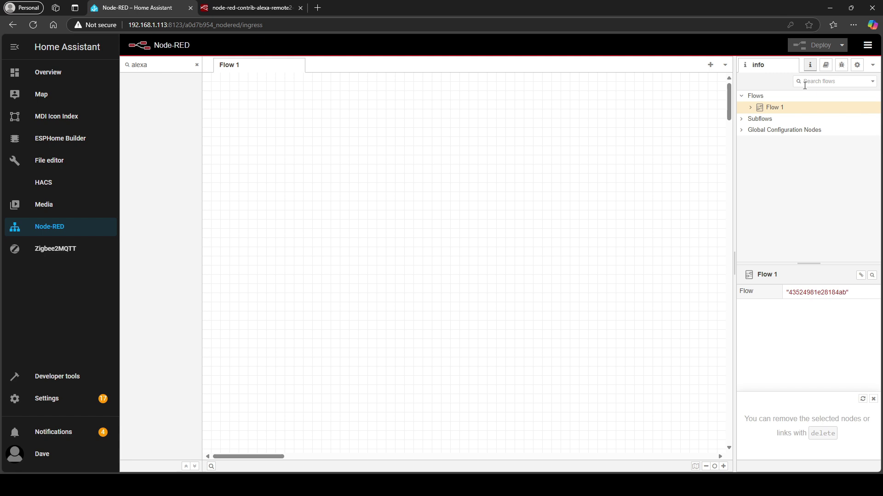
left_click(866, 48)
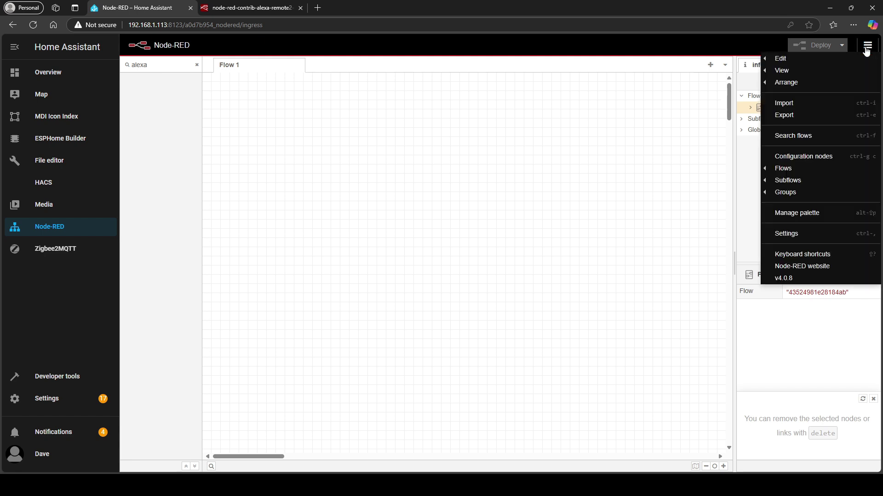
left_click(826, 213)
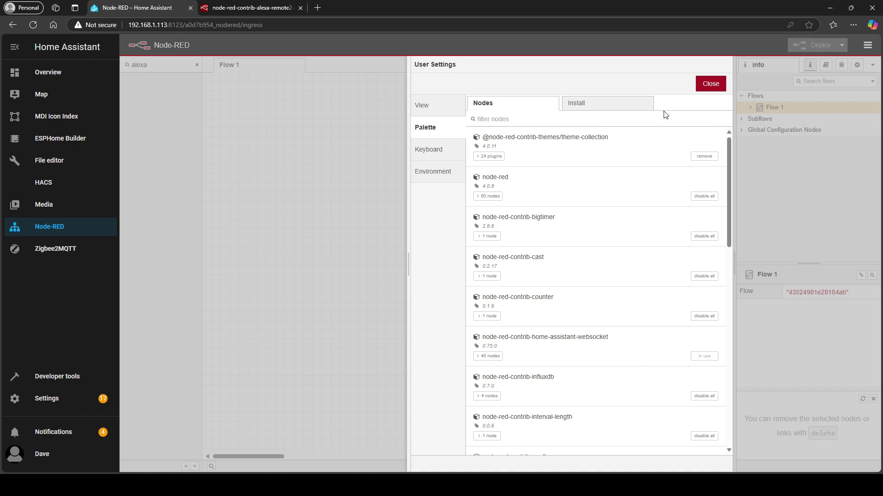
left_click(621, 107)
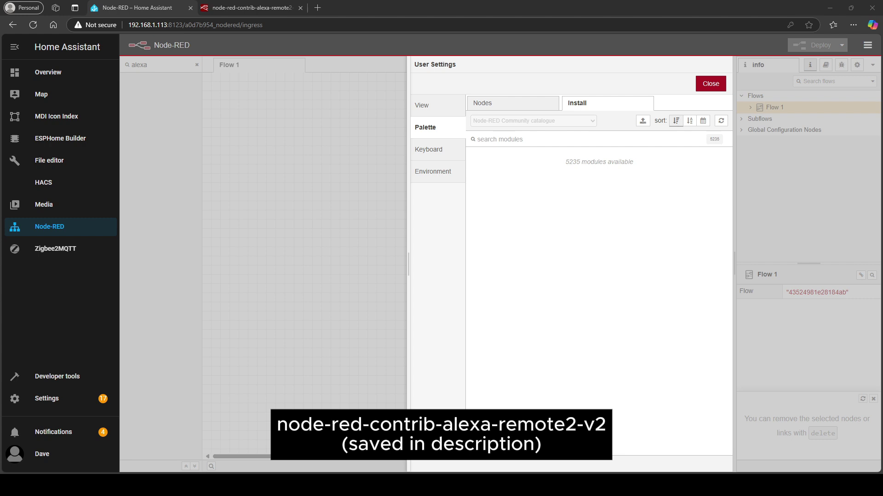
left_click(540, 140)
type("node-red-contrib-alexa-remote2-v2")
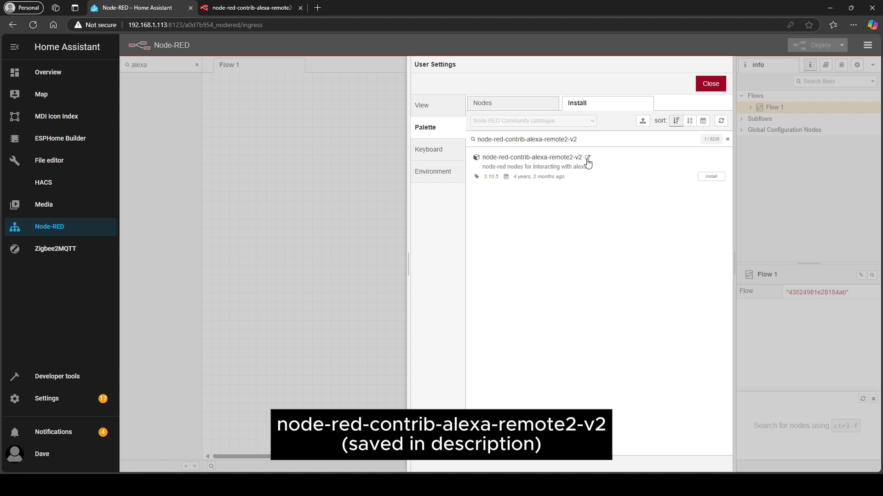
left_click(705, 179)
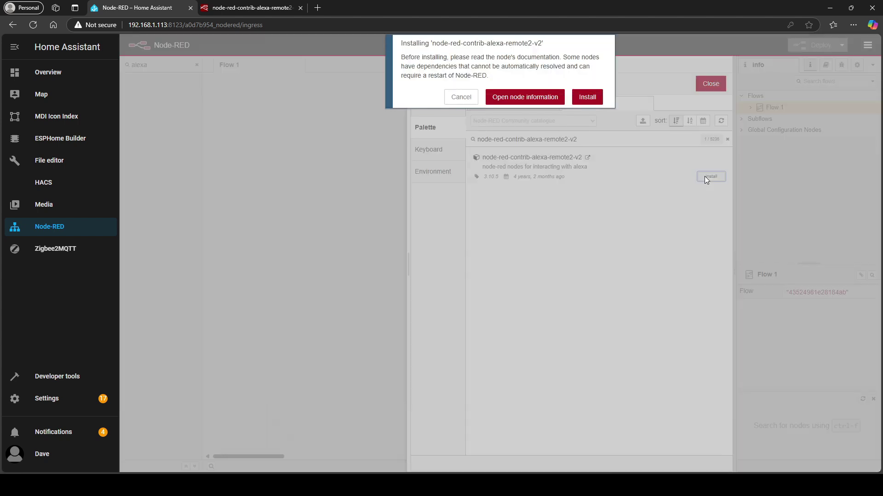
left_click(592, 98)
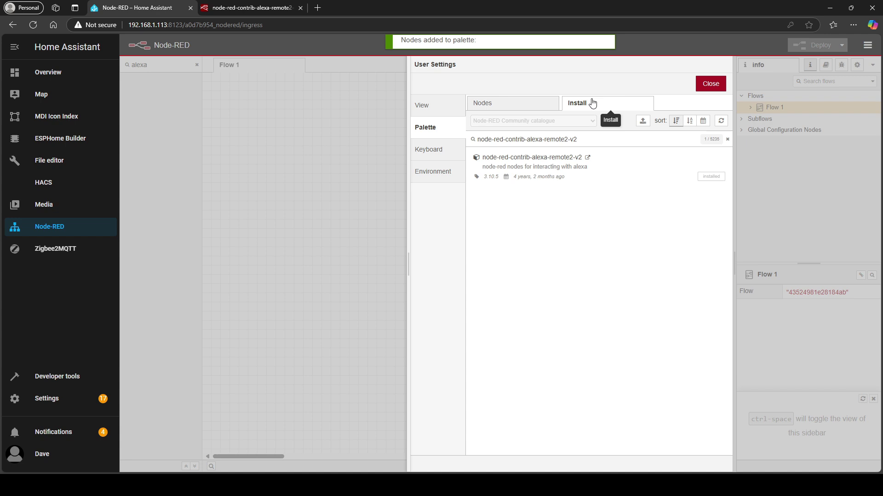
left_click(710, 84)
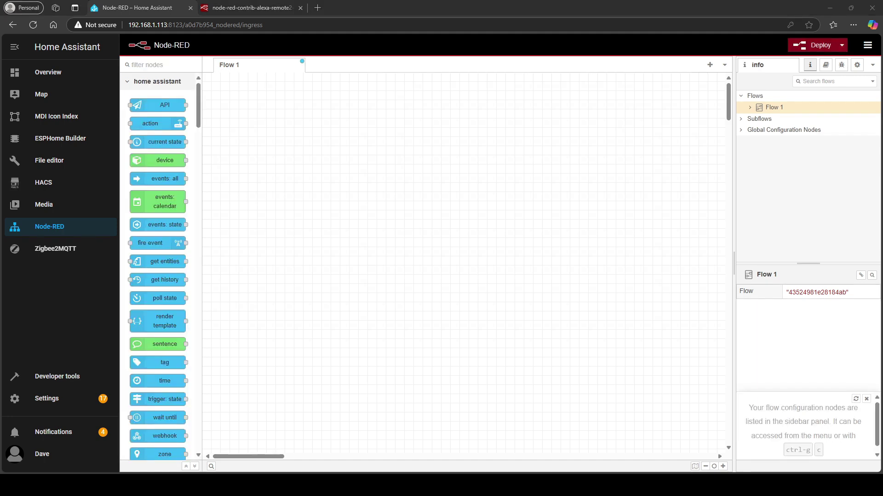
- Filter the palette for Alexa and place a Routine node on Flow 1
left_click(175, 66)
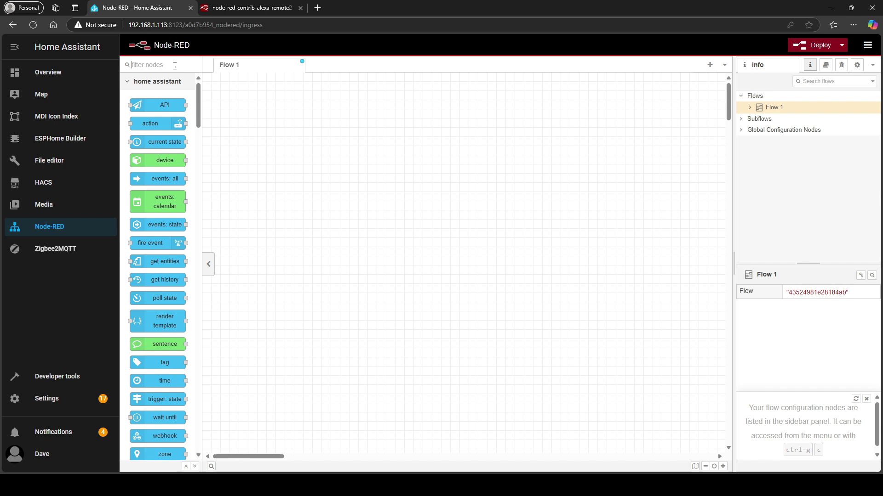
type("Alexa")
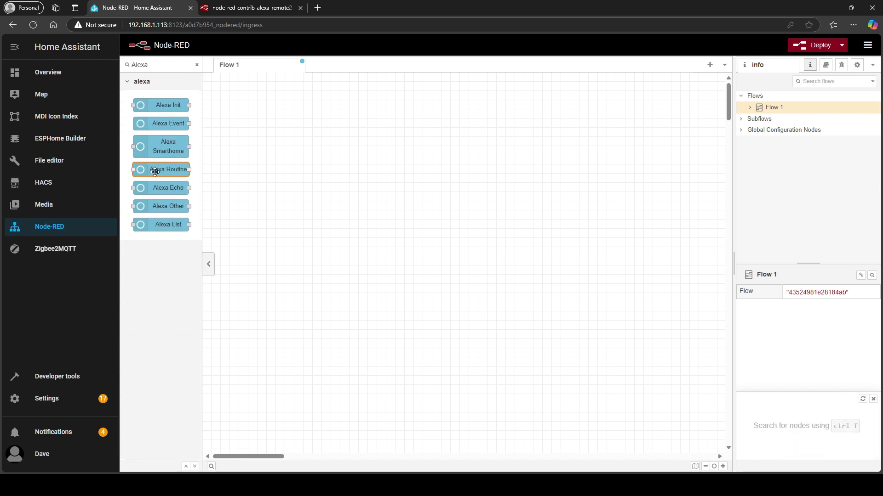
left_click_drag(154, 169, 423, 205)
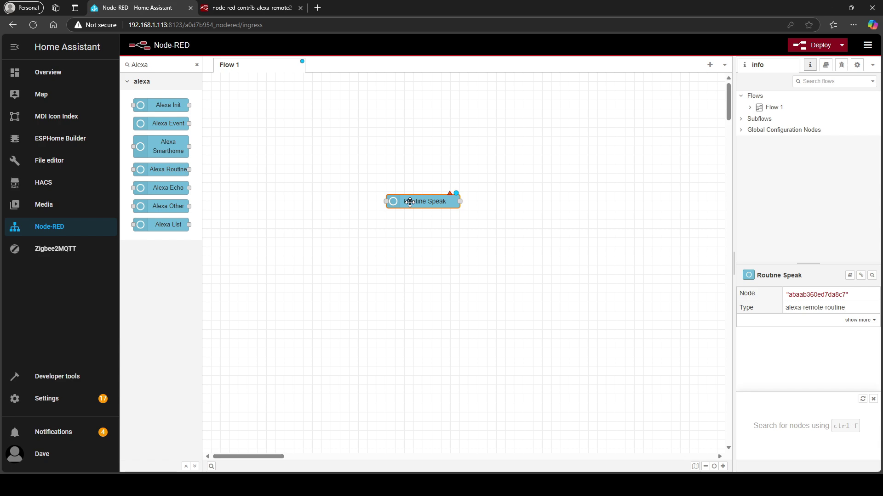
double_click(410, 202)
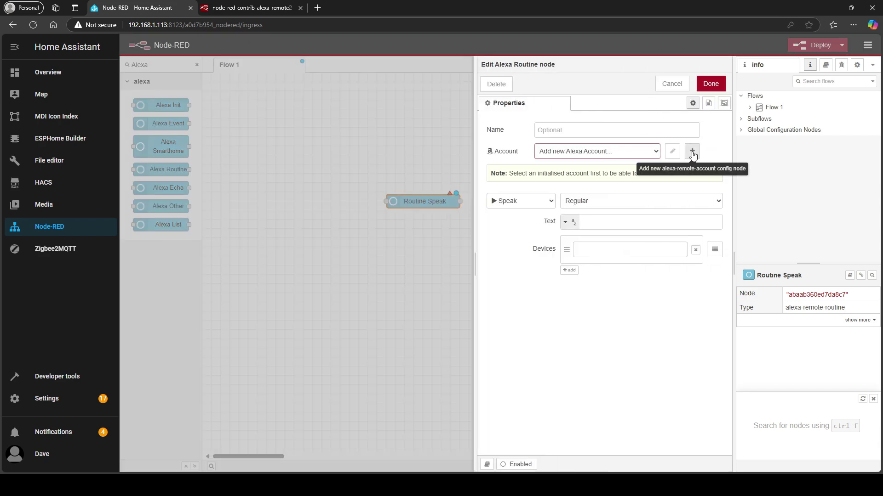
- Add a new Alexa account configuration named Amazon
left_click(693, 153)
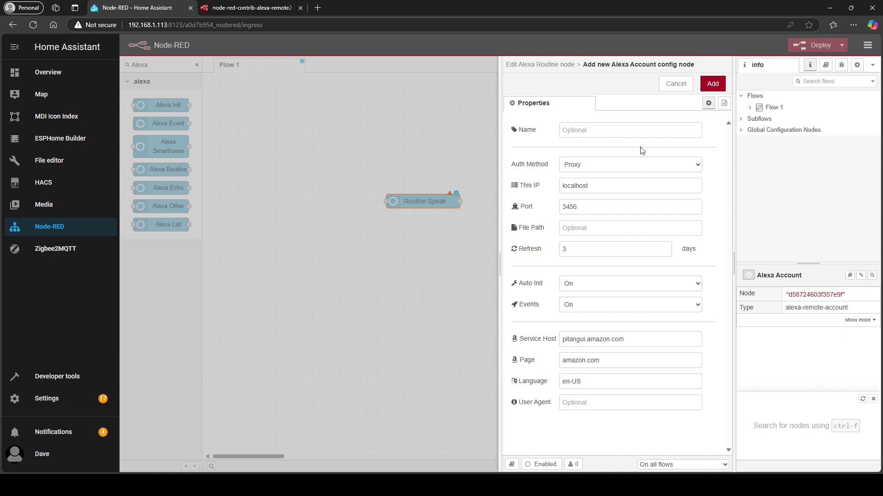
left_click(612, 130)
type("Amazon")
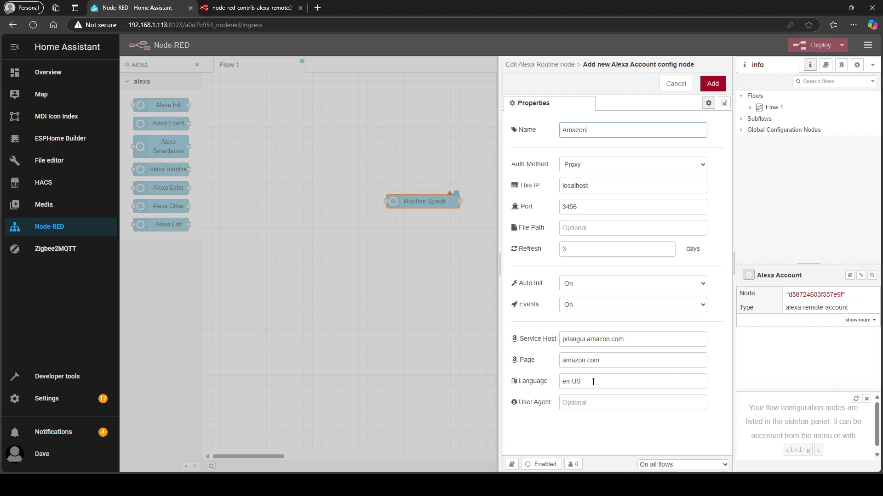
left_click(256, 8)
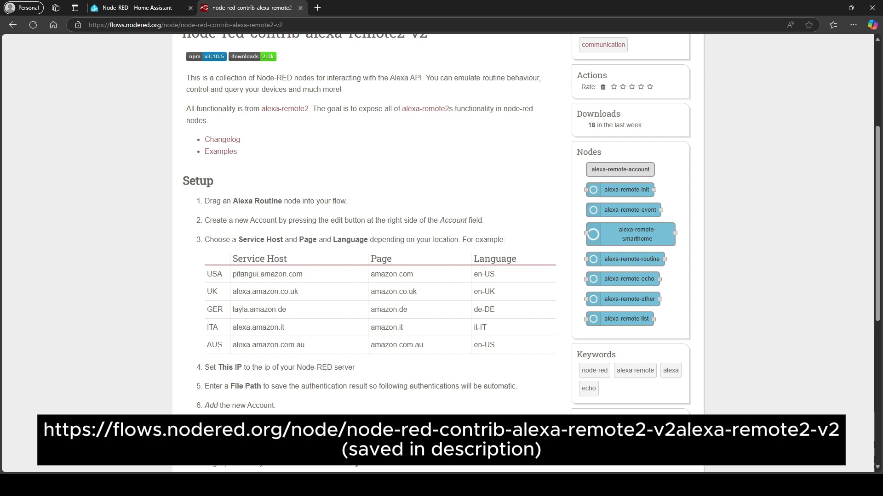
left_click_drag(232, 258, 508, 347)
left_click(513, 191)
left_click(128, 8)
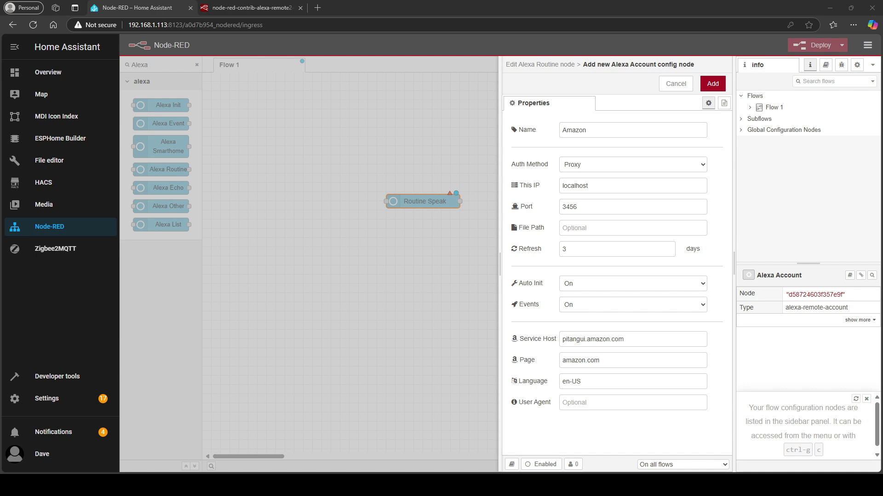
- Set Service Host to Alexa.amazon.co.uk, Page to amazon.co.uk and Language to en-UK
left_click_drag(625, 339, 521, 343)
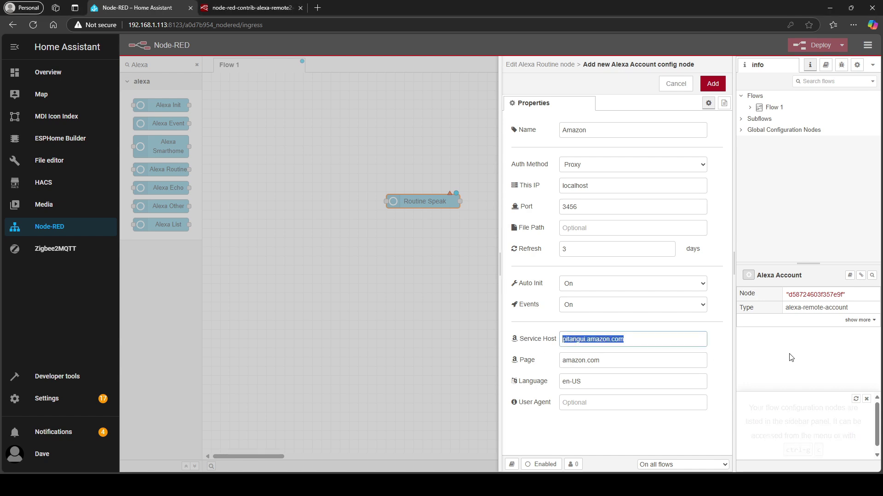
type("Alexa.amazon.co.uk")
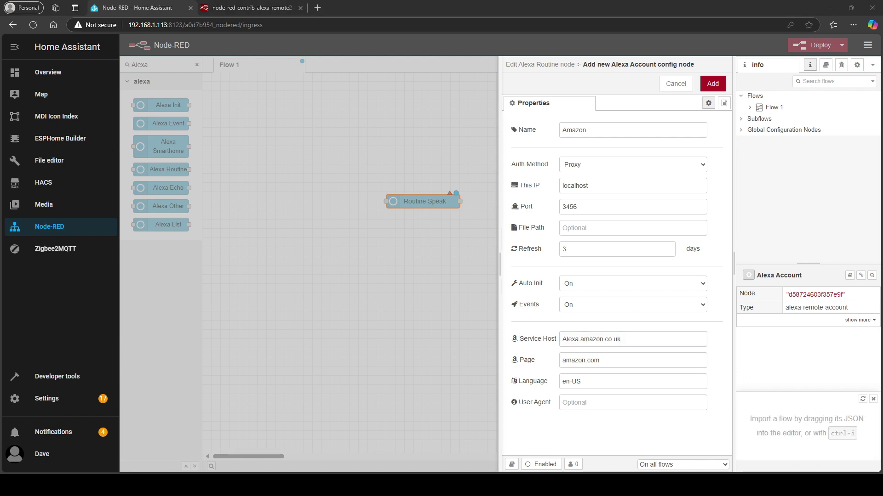
left_click_drag(598, 360, 534, 362)
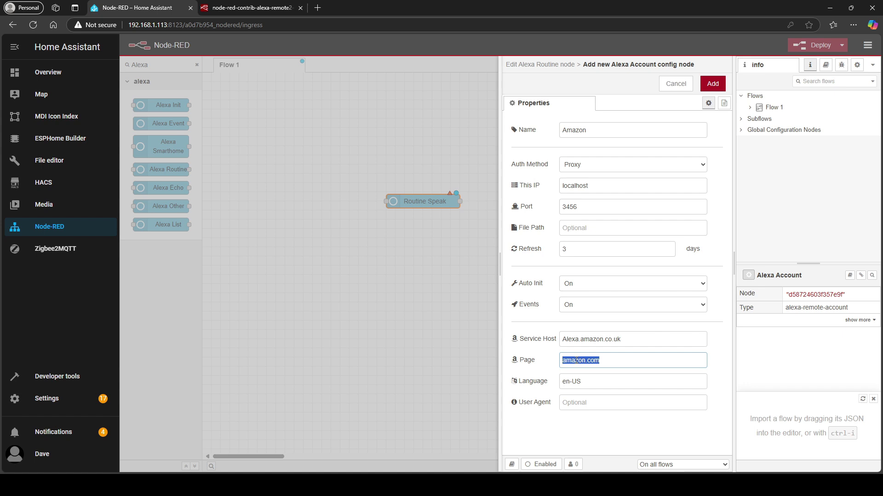
type("amazon.co.uk")
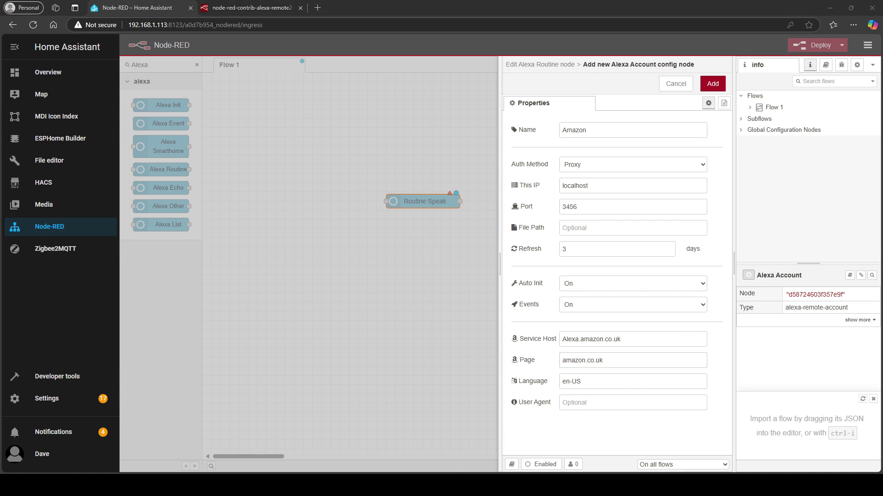
left_click_drag(593, 381, 491, 385)
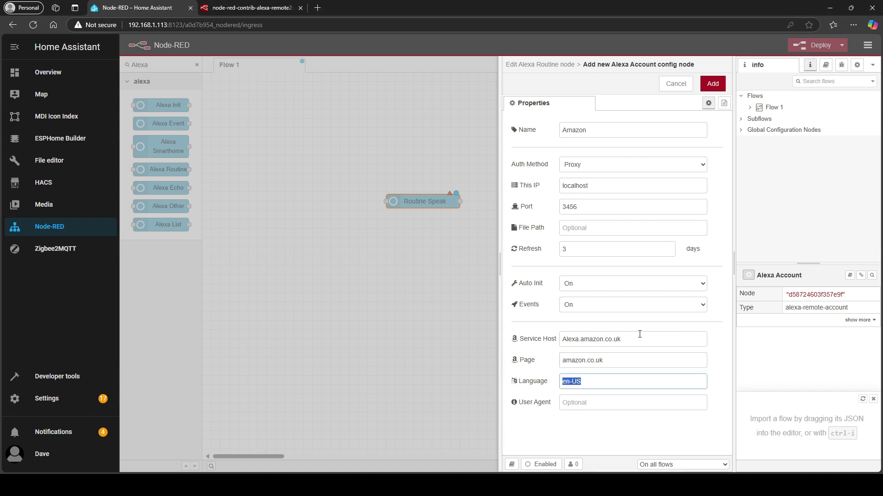
type("en-UK")
- Fill the File Path with authFile and check the This IP value localhost
left_click(581, 230)
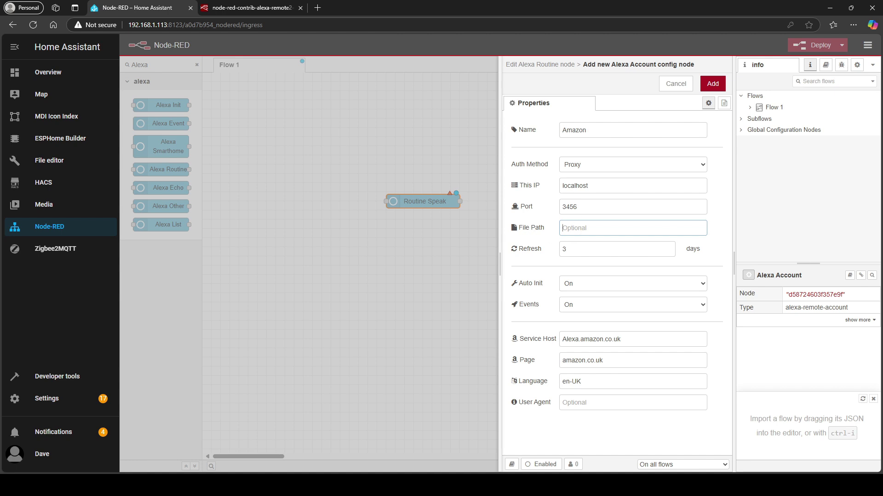
key("alt+Tab")
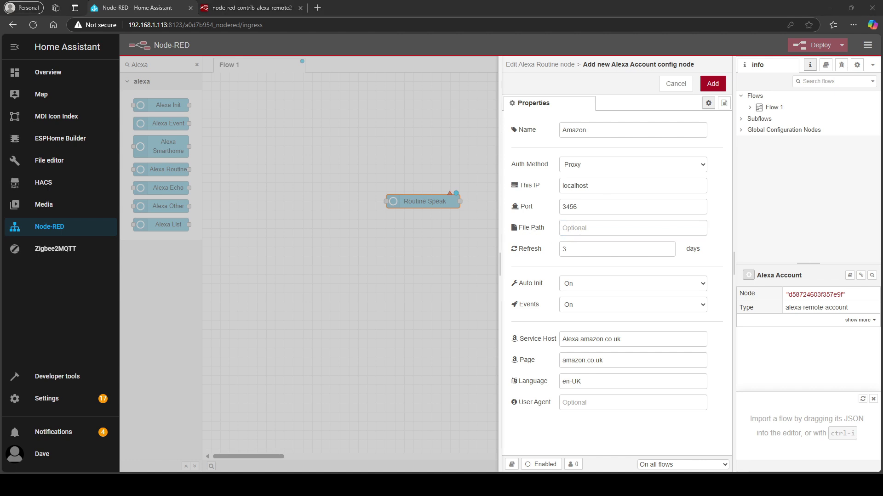
key("alt+Tab")
type("authFile")
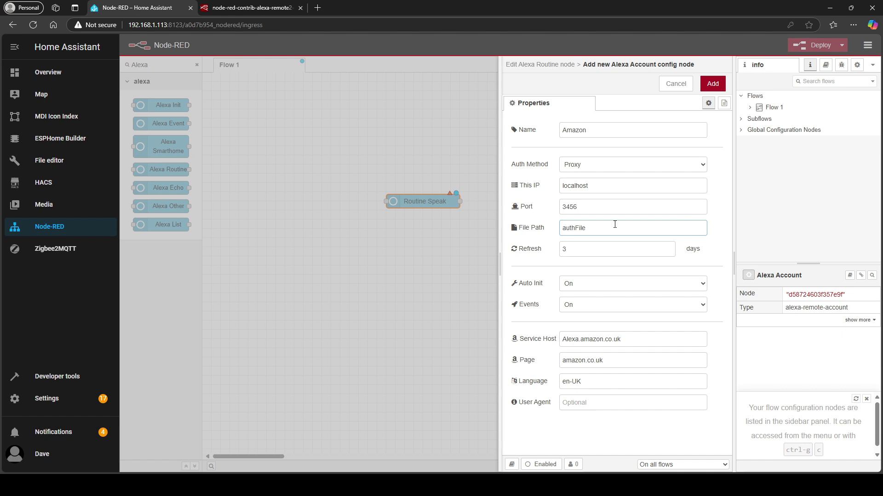
left_click_drag(614, 228, 548, 229)
left_click(598, 234)
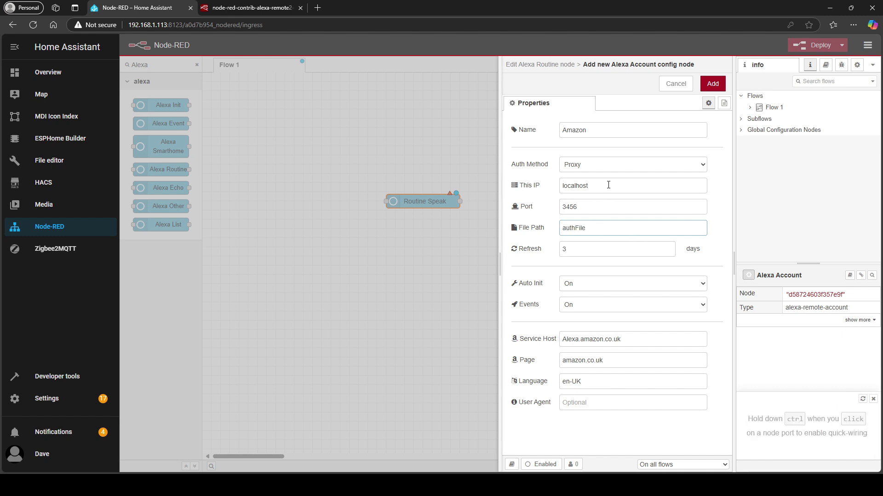
left_click_drag(608, 185, 552, 193)
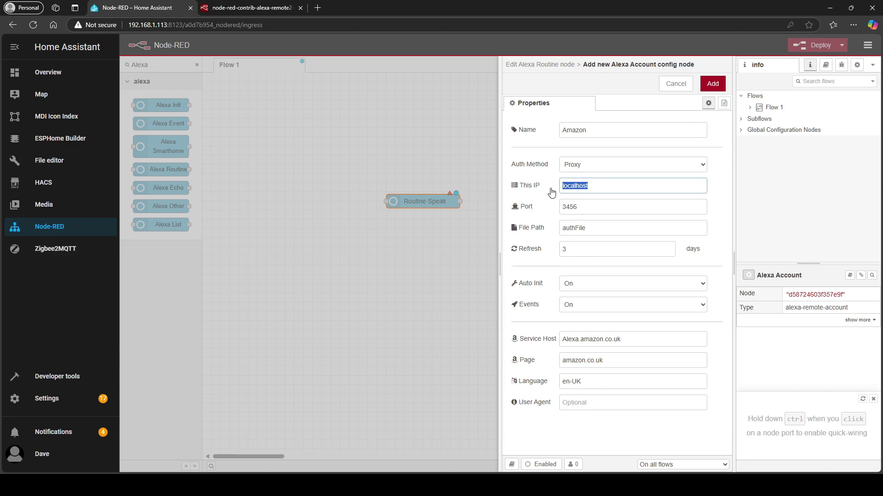
- Attach the Amazon account to the Routine Speak node and close its settings
left_click(600, 187)
left_click(713, 84)
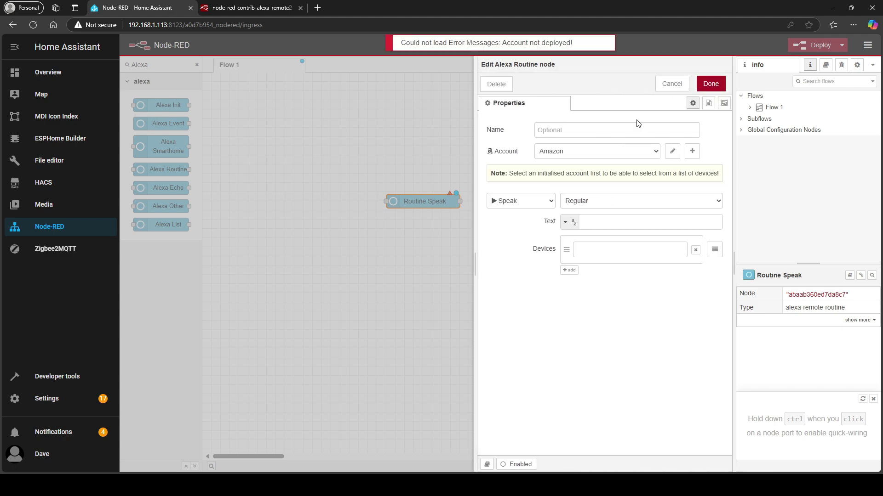
left_click(711, 84)
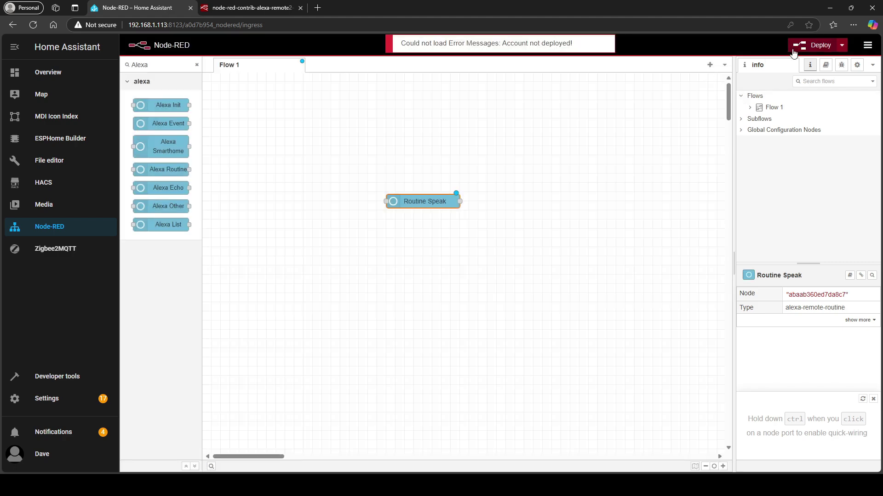
- Deploy the flow, dismiss the notification, and open a new browser tab
left_click(809, 45)
left_click(591, 101)
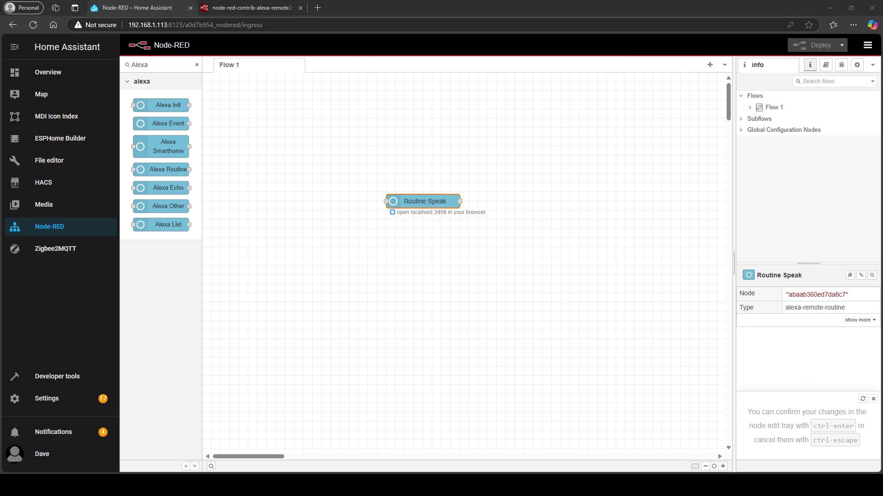
left_click(318, 8)
- Go to the Alexa proxy at 192.168.1.113:3456
type("192.168.1.113:3456")
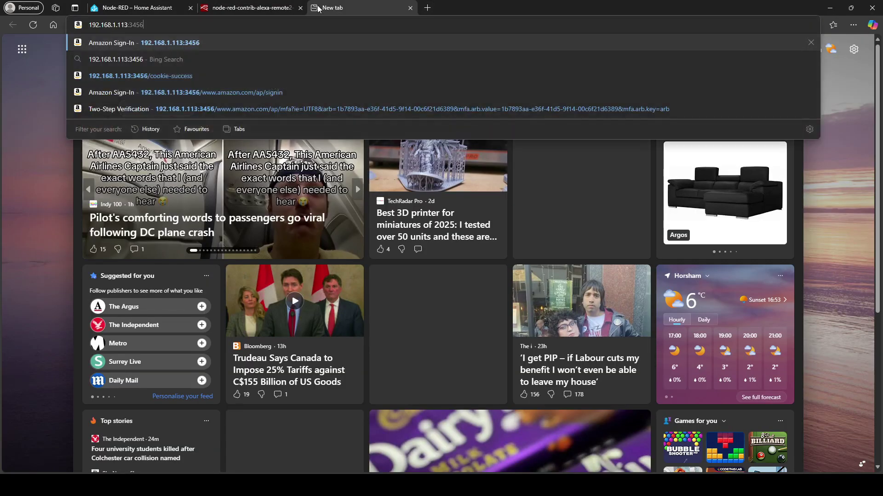
key("Return")
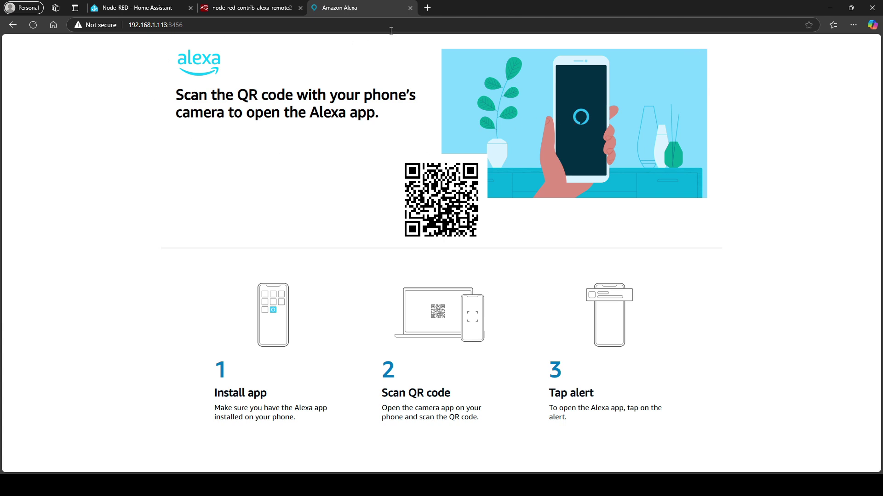
- Change the Amazon account's This IP from localhost to 192.168.1.113
left_click(411, 7)
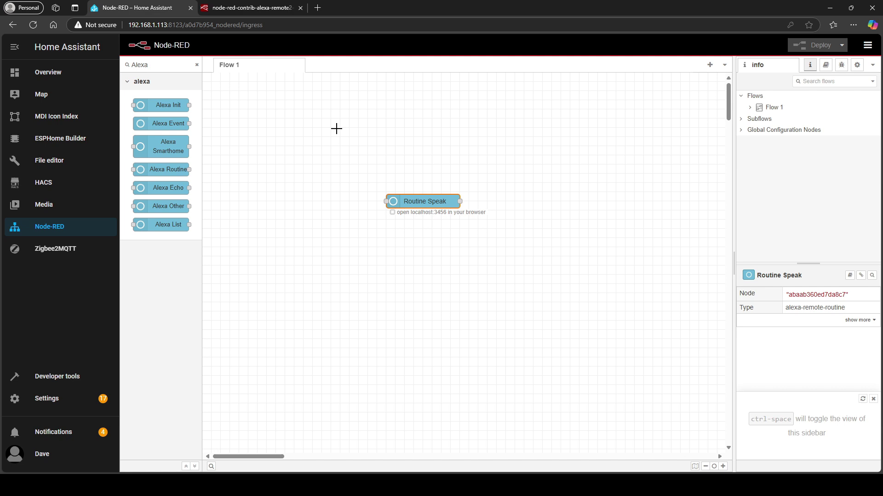
double_click(422, 202)
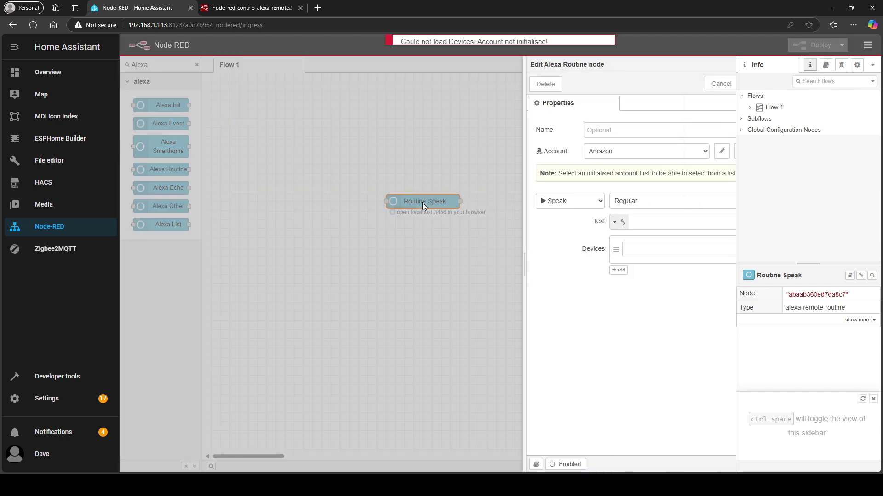
left_click(669, 150)
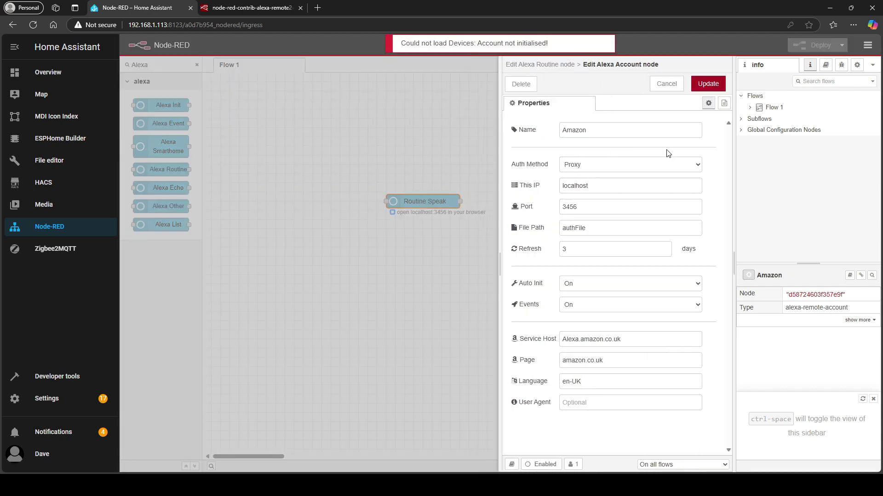
left_click_drag(612, 186, 512, 190)
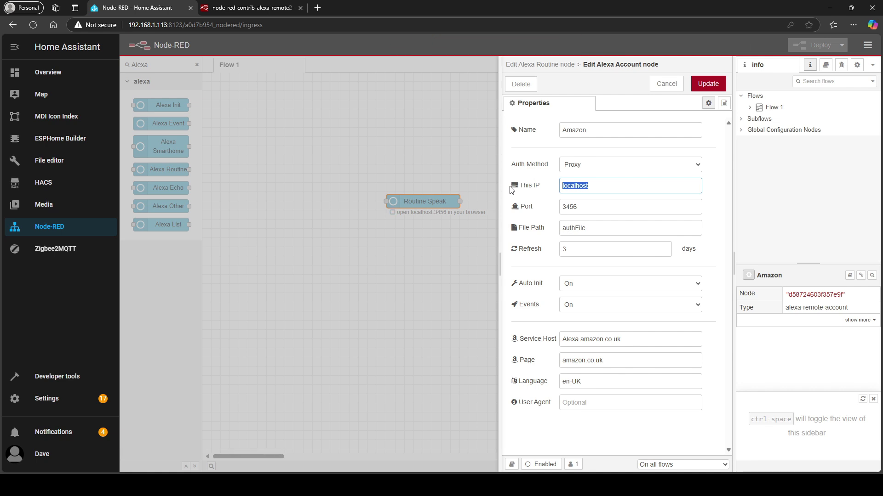
type("19")
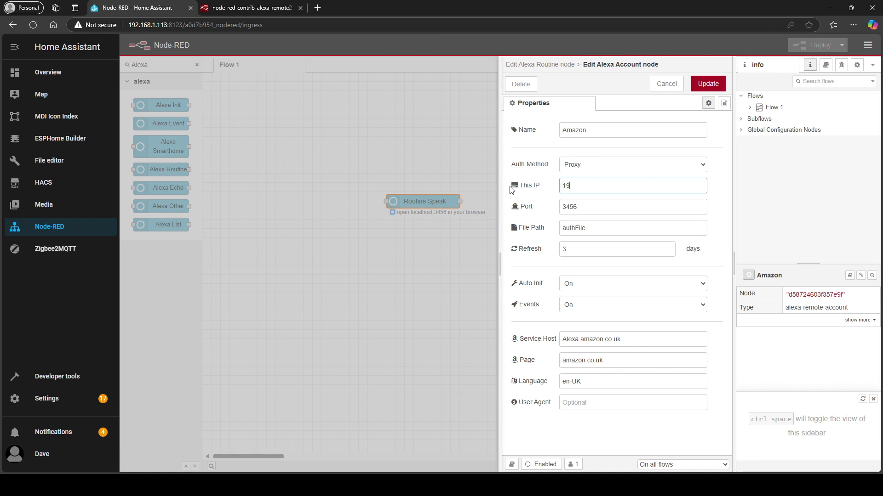
type("2.168.1")
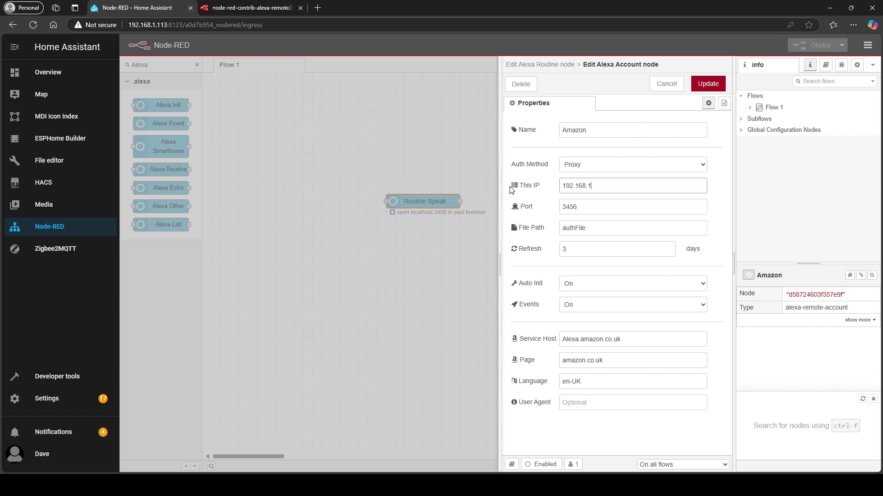
type(".113")
- Save the account update, close the Routine Speak node, and redeploy the flow
left_click(708, 89)
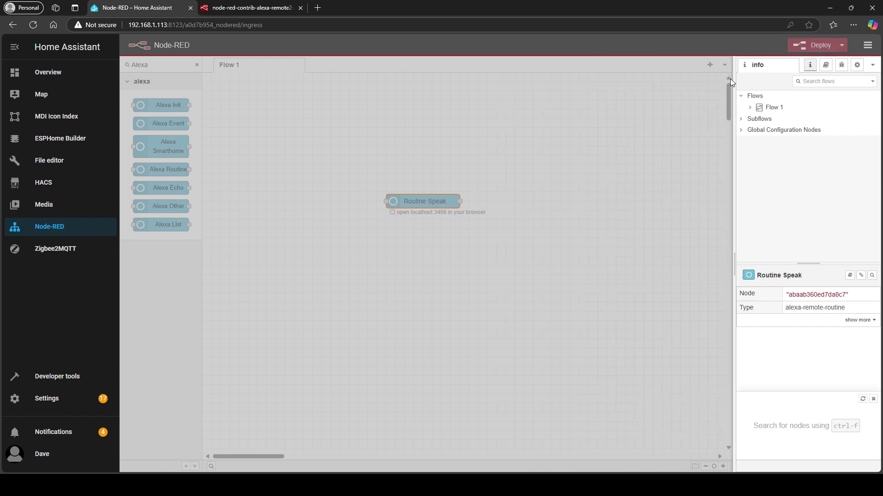
left_click(711, 81)
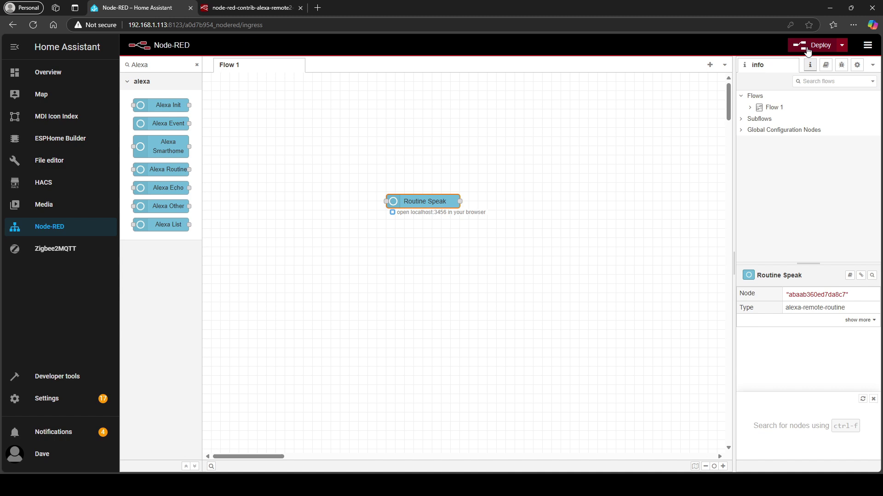
left_click(807, 46)
left_click(586, 77)
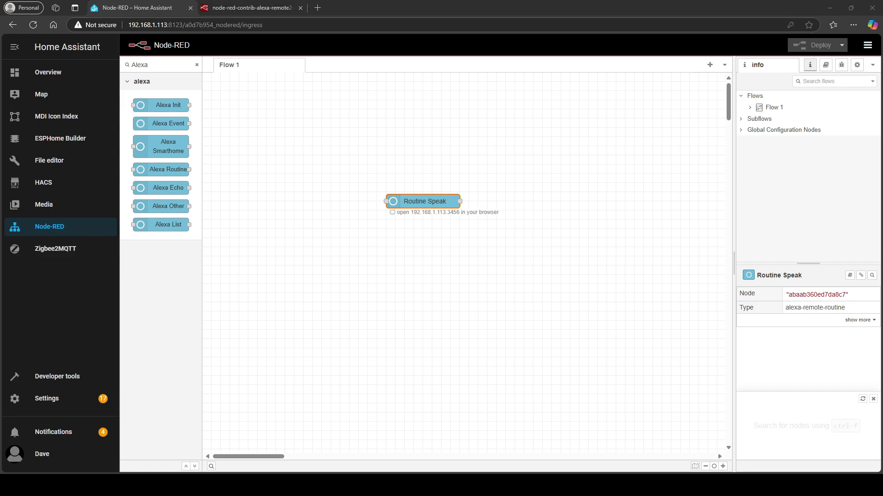
- Load the Alexa proxy at 192.168.1.113:3456 in a new tab, reloading until Amazon Sign-In appears
left_click(317, 7)
type("192.168.1.113:3456")
key("Return")
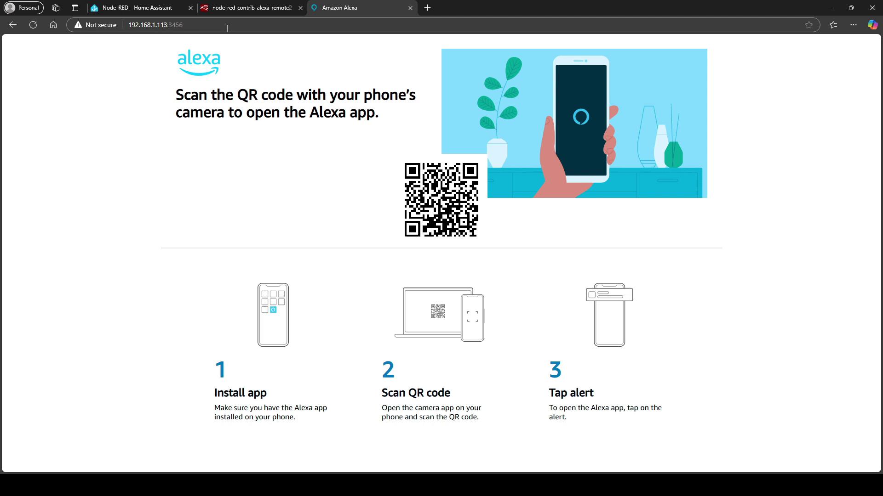
left_click(224, 27)
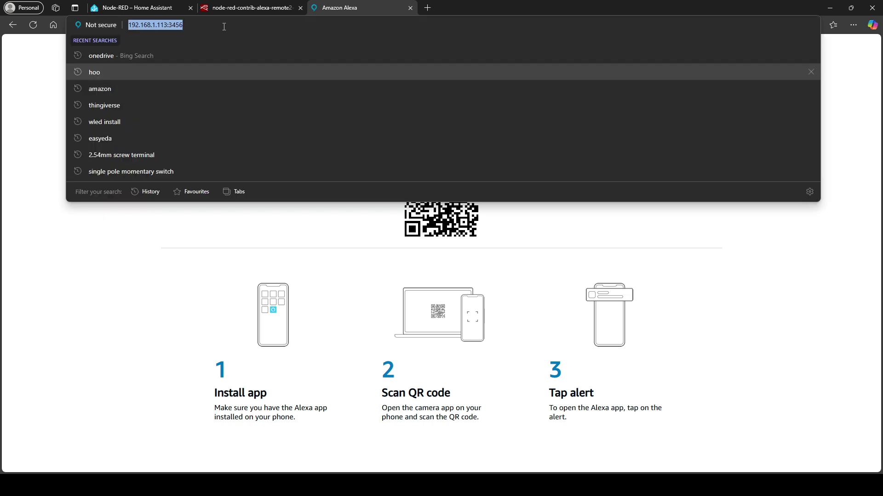
key("Return")
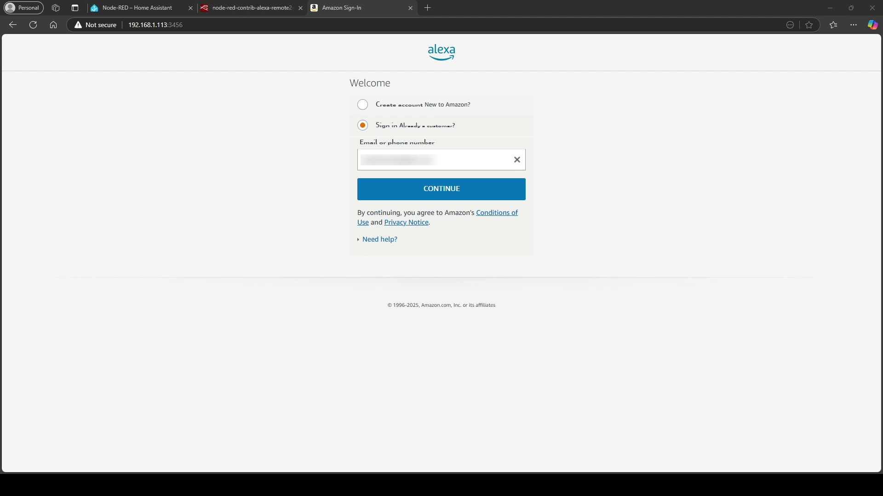
- Submit the account e-mail, then paste the account password, hidden, and sign in
key("Return")
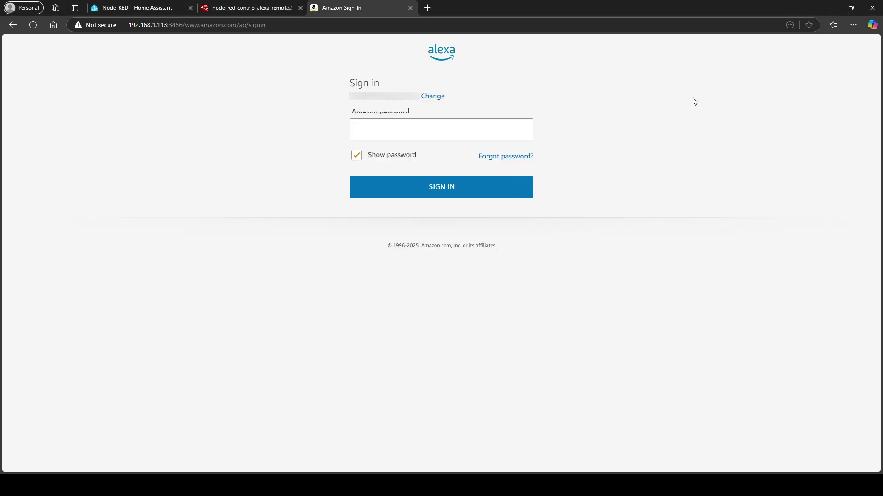
left_click(357, 156)
left_click(384, 130)
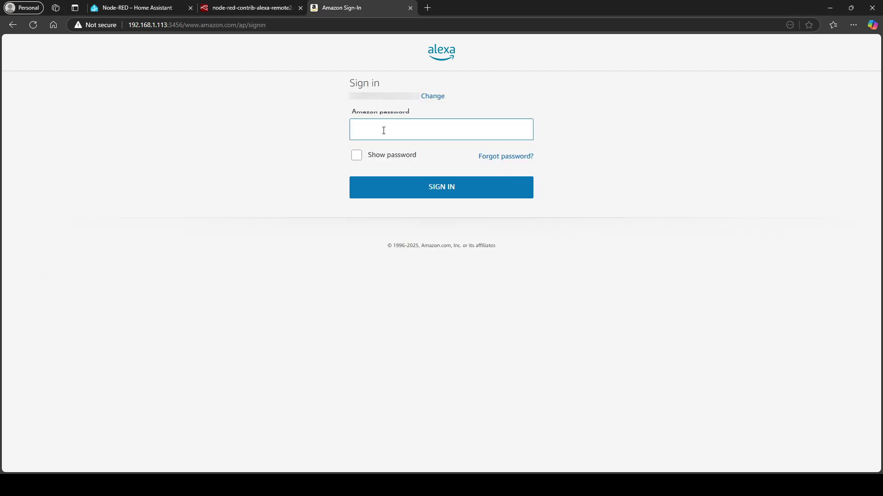
key("ctrl+v")
left_click(473, 188)
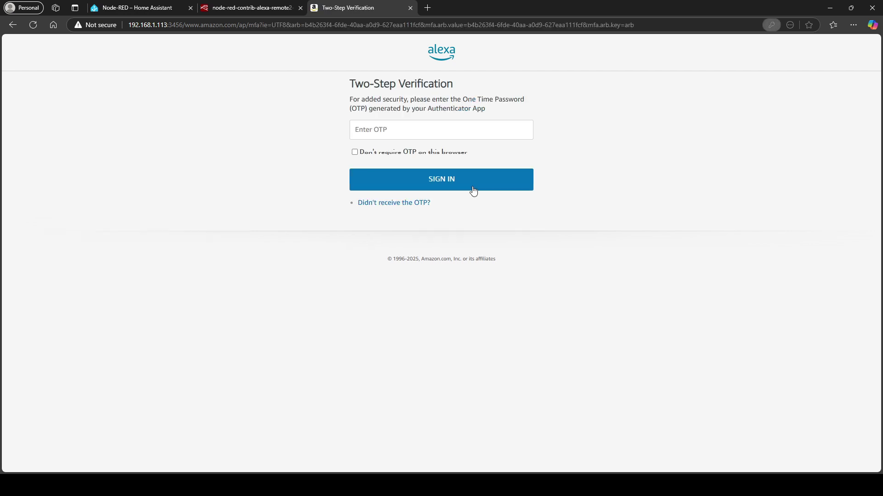
- Enter the authenticator one-time code to complete the Amazon sign-in
left_click(443, 131)
left_click(449, 173)
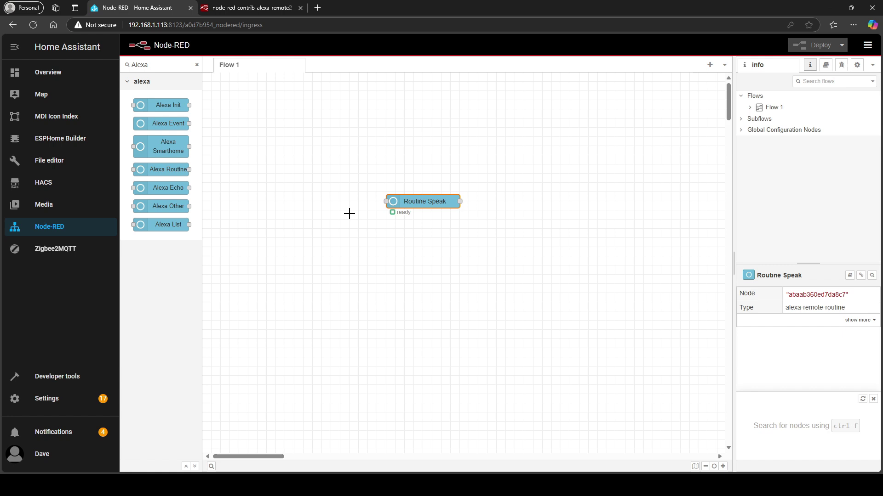
- Filter the node palette for 'inject' and drop an inject node beside Routine Speak on Flow 1
left_click(405, 226)
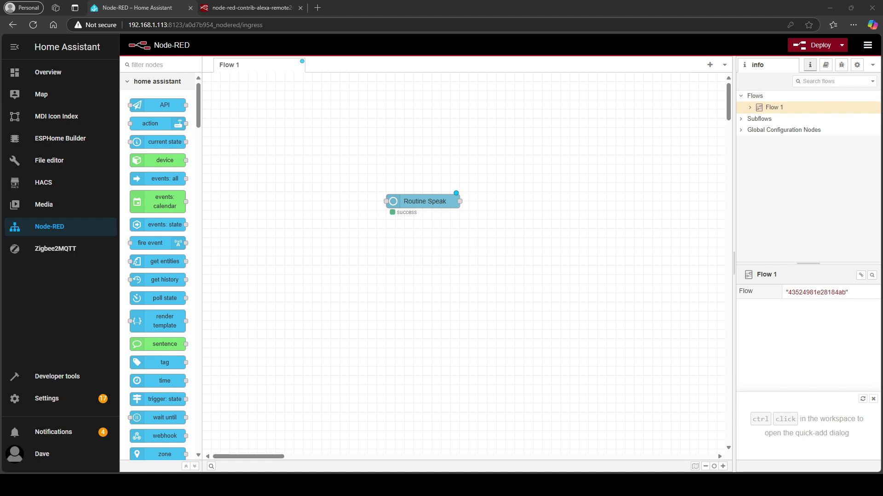
mouse_move(207, 265)
left_click(157, 65)
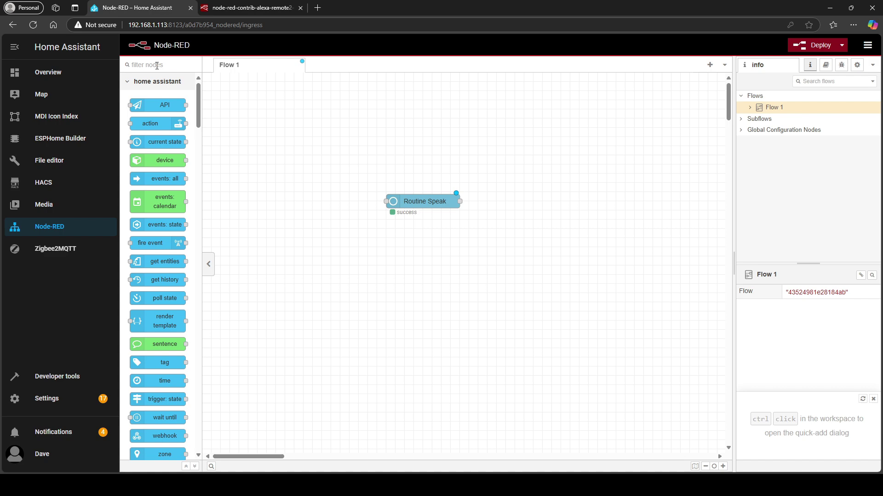
type("inject")
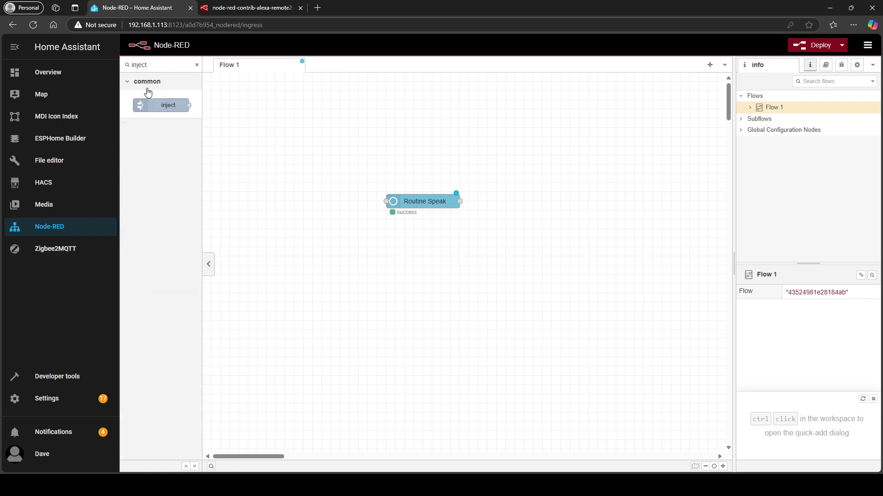
left_click_drag(161, 106, 417, 205)
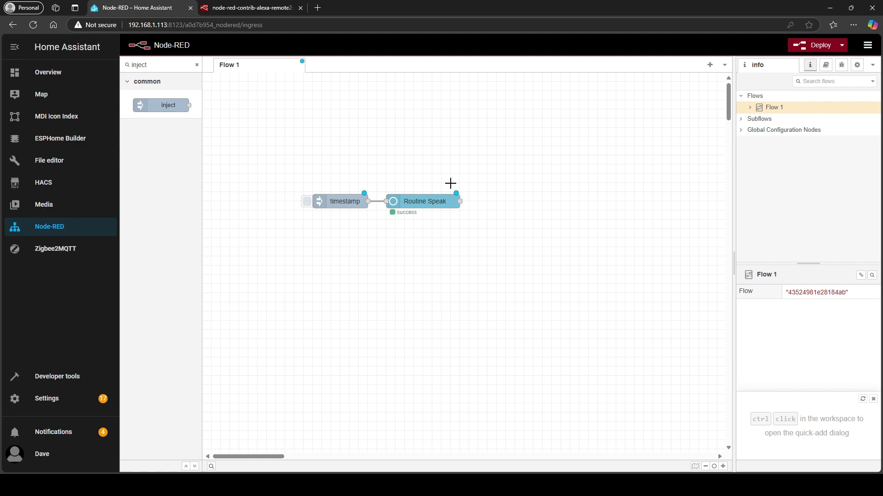
- Paste the message for the Echo Spot into the Routine Speak node's Text field
double_click(429, 203)
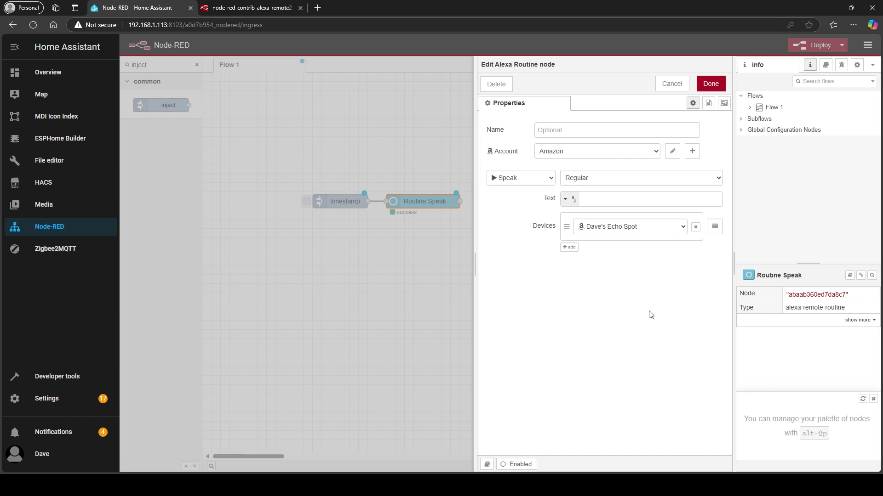
key("Tab")
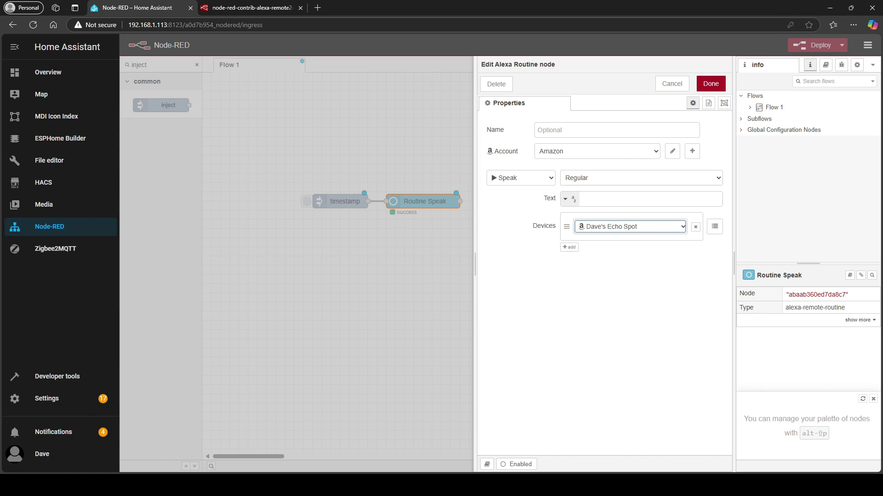
key("alt+Tab")
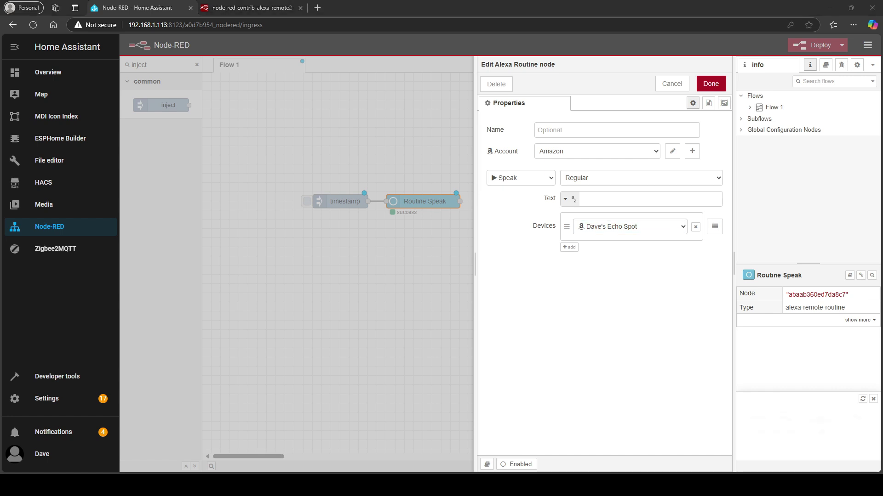
left_click(665, 201)
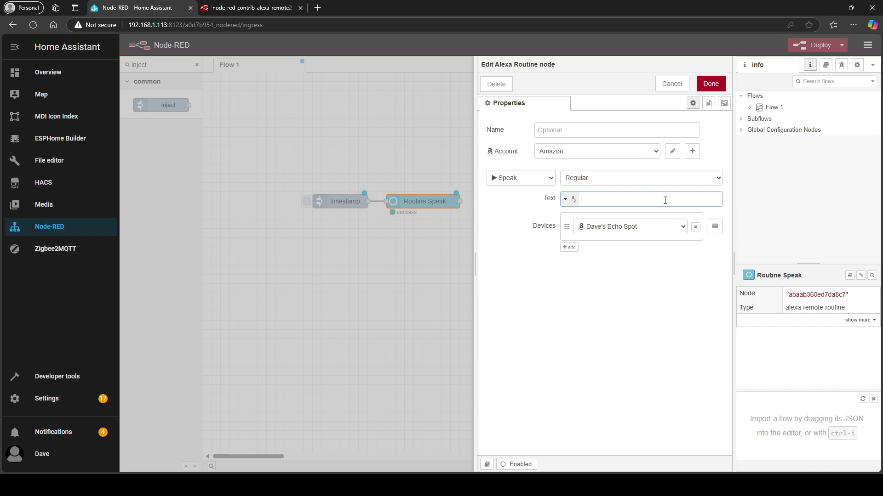
key("ctrl+v")
- Confirm the Routine Speak settings, deploy the flow, and fire the inject node so Alexa speaks
left_click(710, 84)
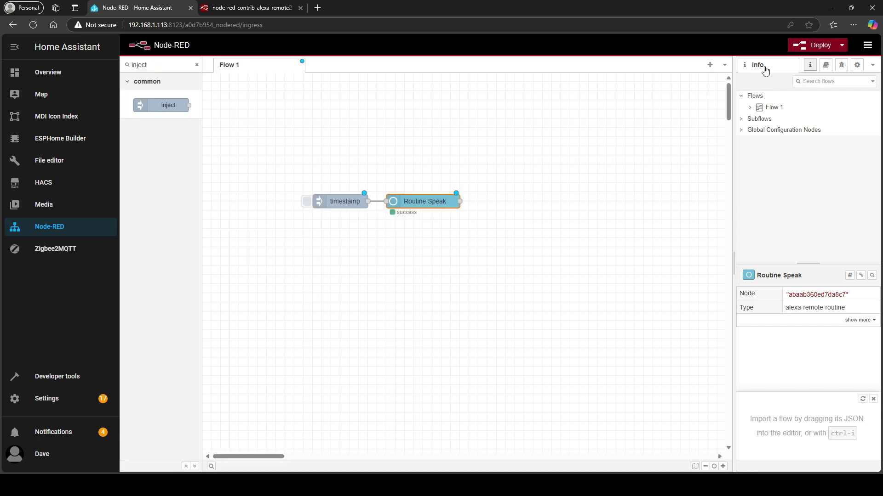
left_click(805, 46)
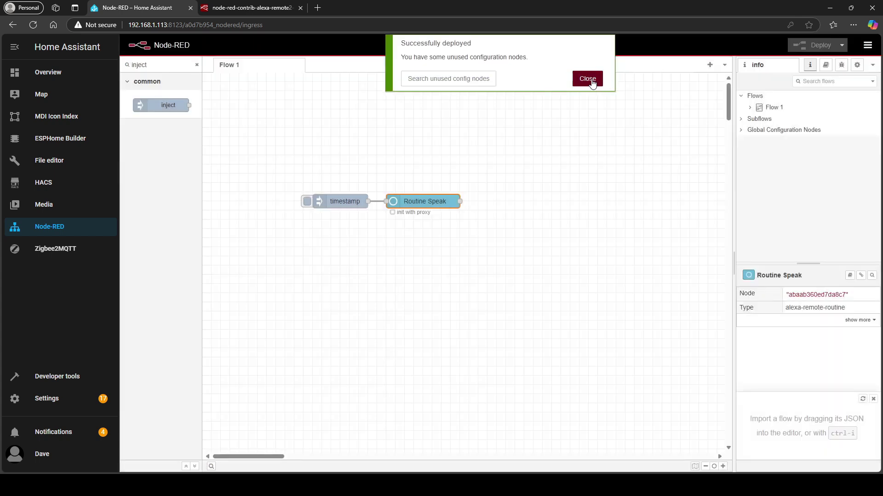
left_click(592, 80)
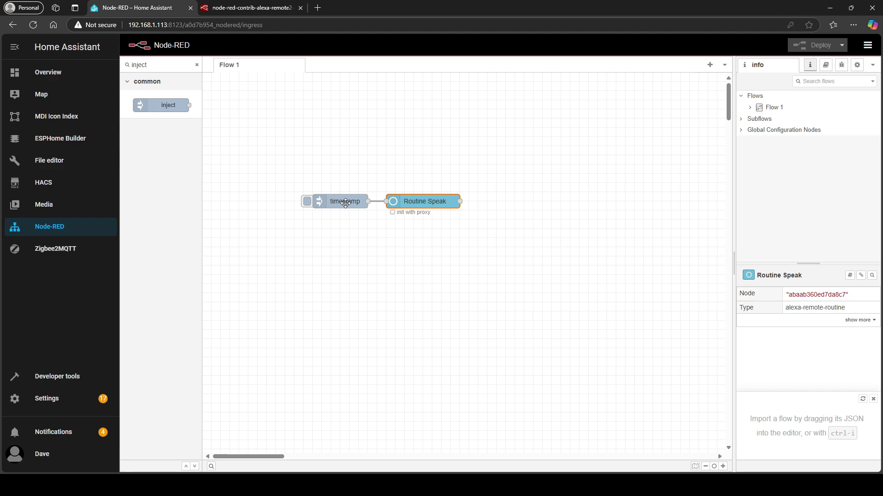
left_click(308, 203)
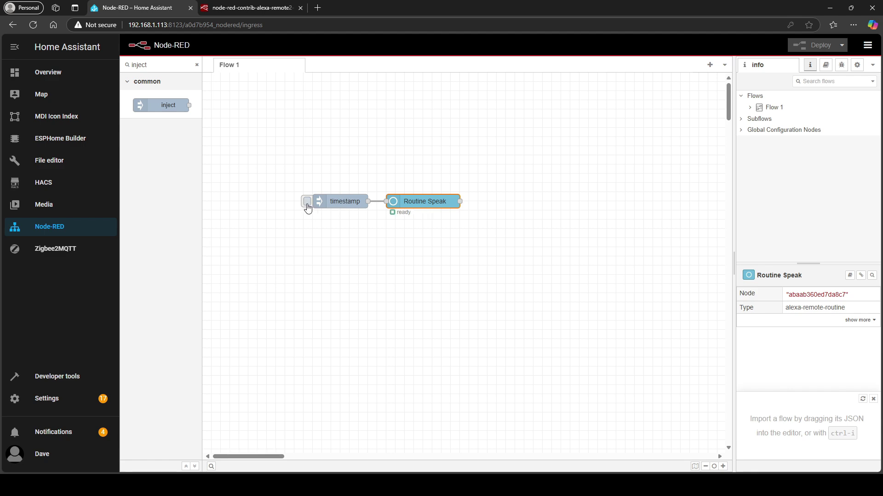